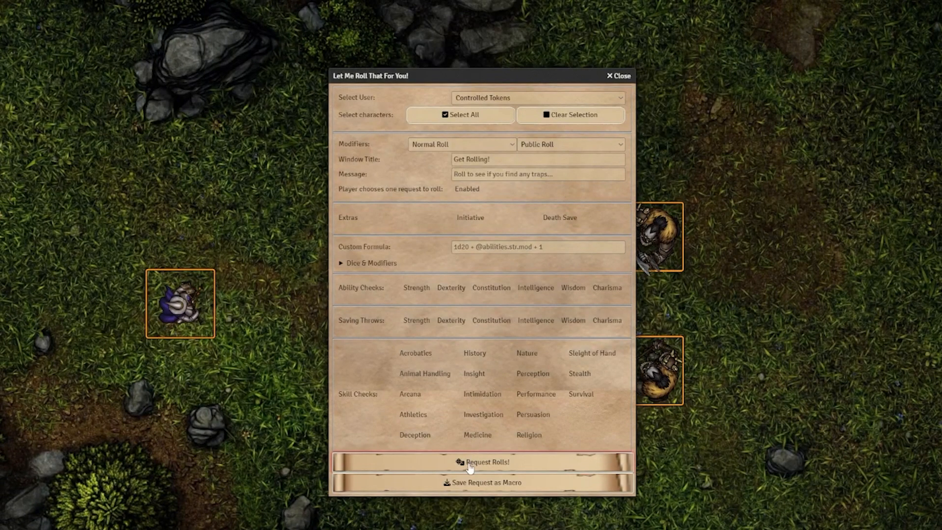
Send the Get Rolling! roll request to the controlled tokens and dismiss the resulting roll prompt
left_click(470, 466)
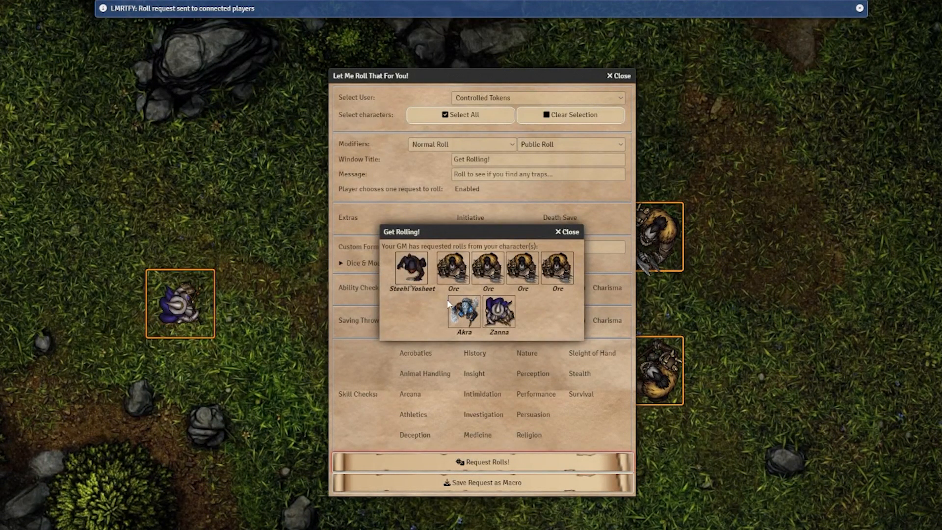
left_click(568, 232)
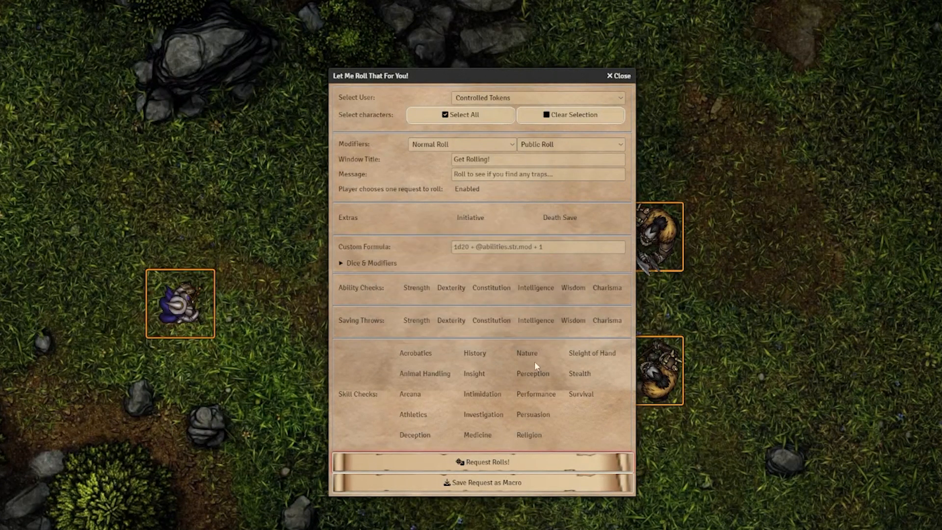
Save the roll request as a macro, look through its script and select the whole command text for copying
left_click(483, 482)
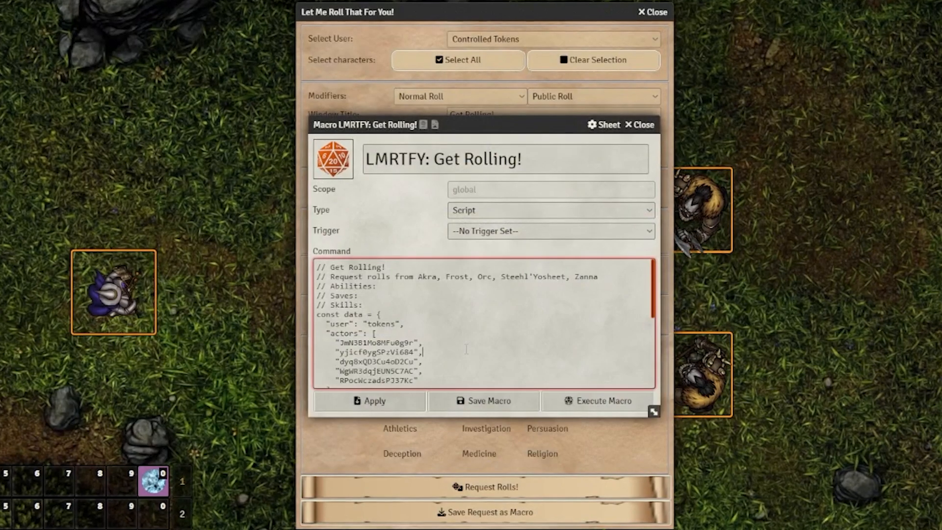
scroll(475, 337, "down", 3)
scroll(475, 336, "up", 3)
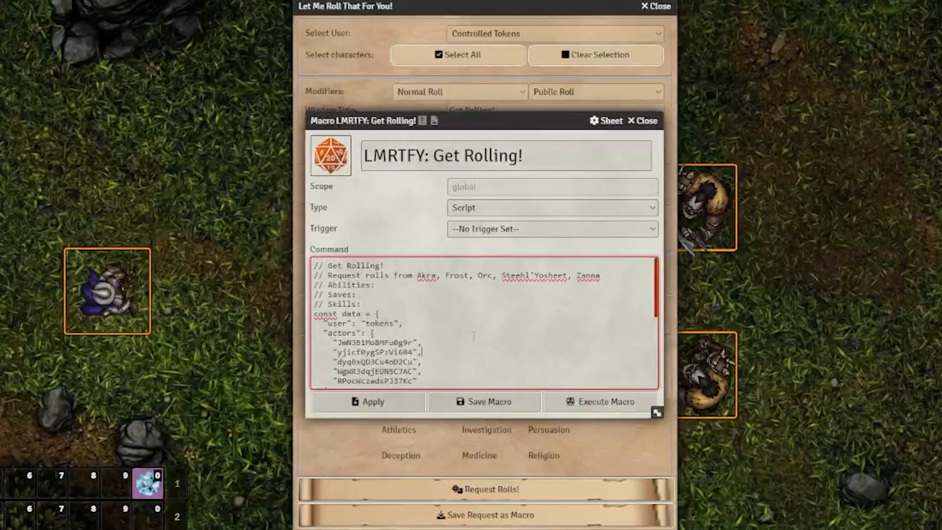
key("ctrl+a")
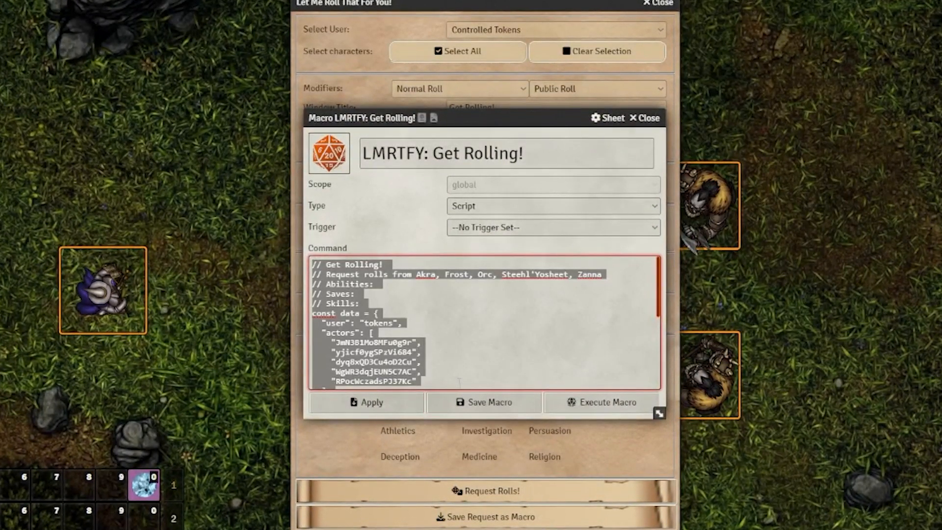
left_click(497, 403)
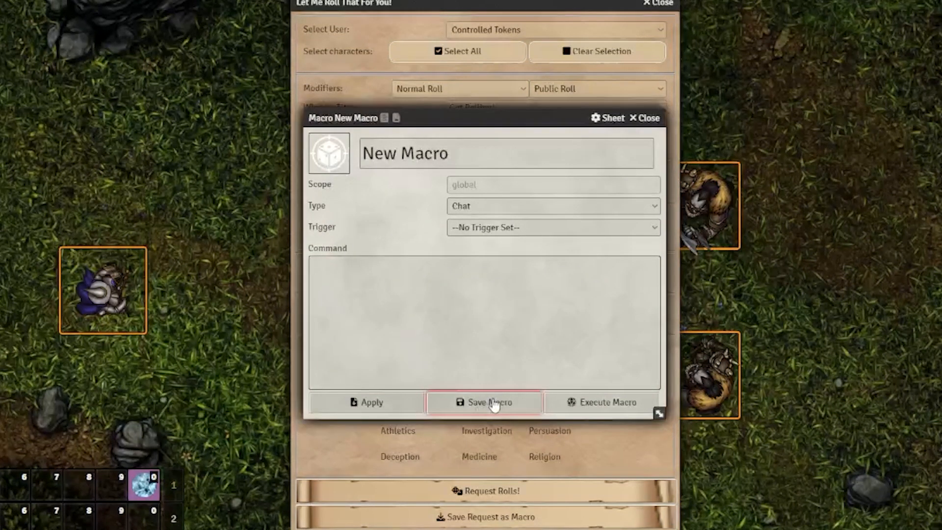
Paste the copied roll request script into the New Macro command and save the macro
left_click(493, 333)
key("ctrl+v")
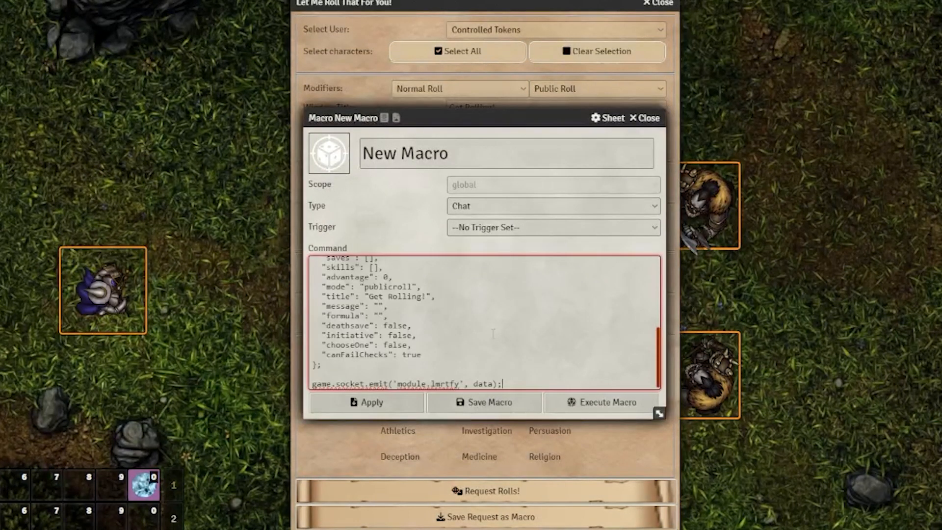
left_click(515, 402)
left_click(504, 413)
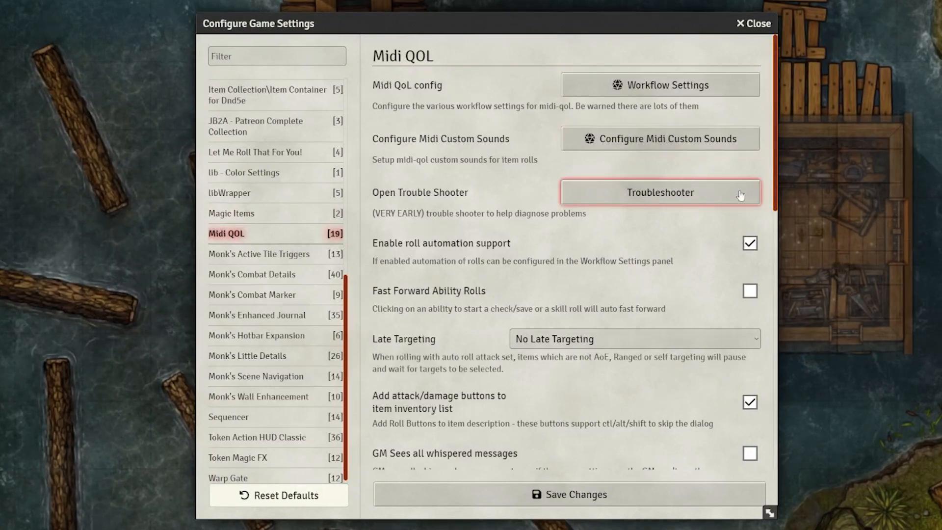
Examine the Midi QOL module settings and the Player, Workflow, Concentration and Reactions categories of its configuration
left_click_drag(775, 171, 776, 204)
scroll(777, 204, "down", 3)
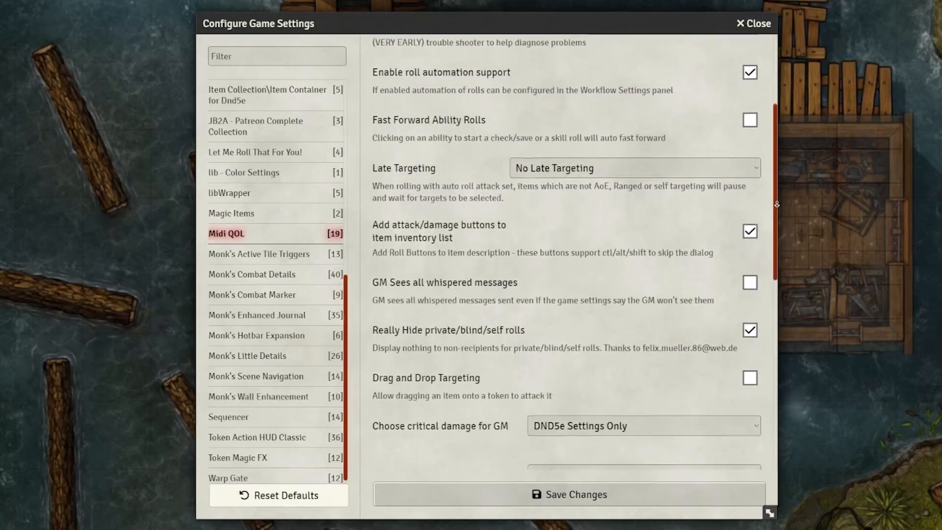
scroll(776, 205, "down", 3)
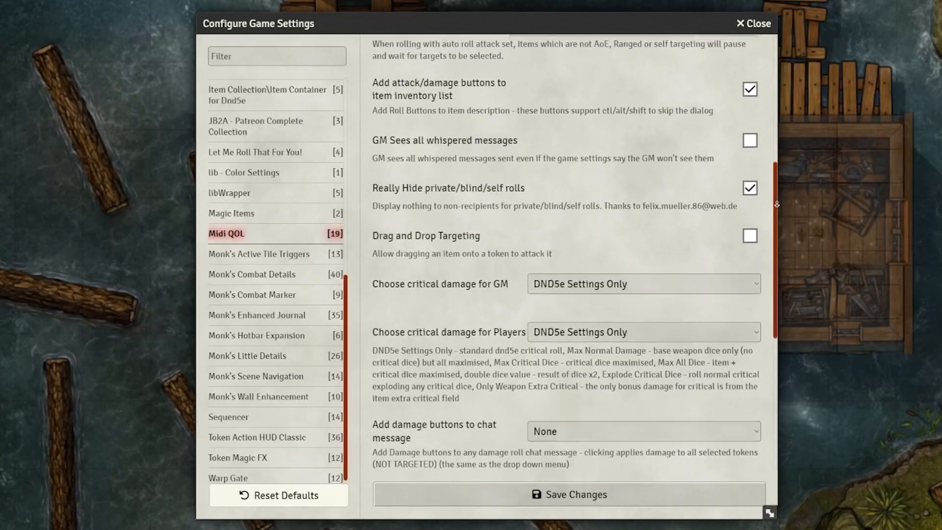
scroll(776, 204, "down", 1)
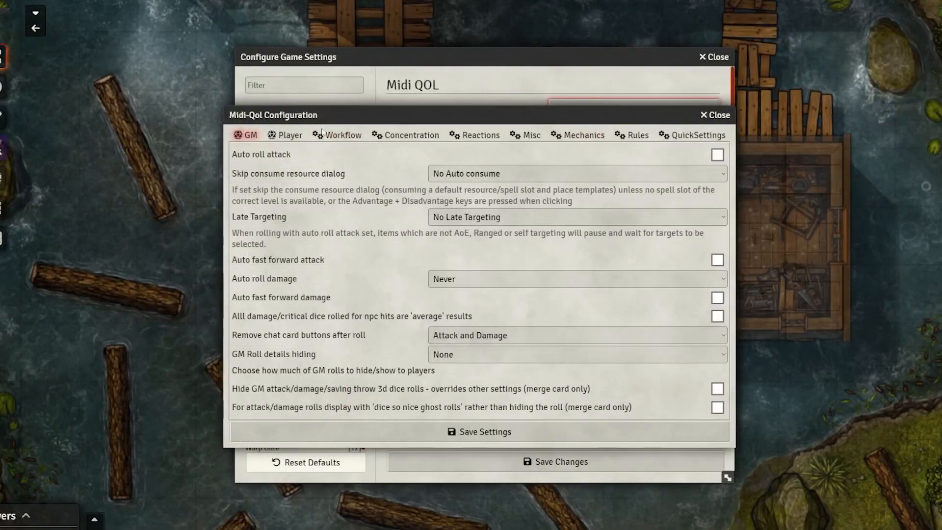
left_click(288, 135)
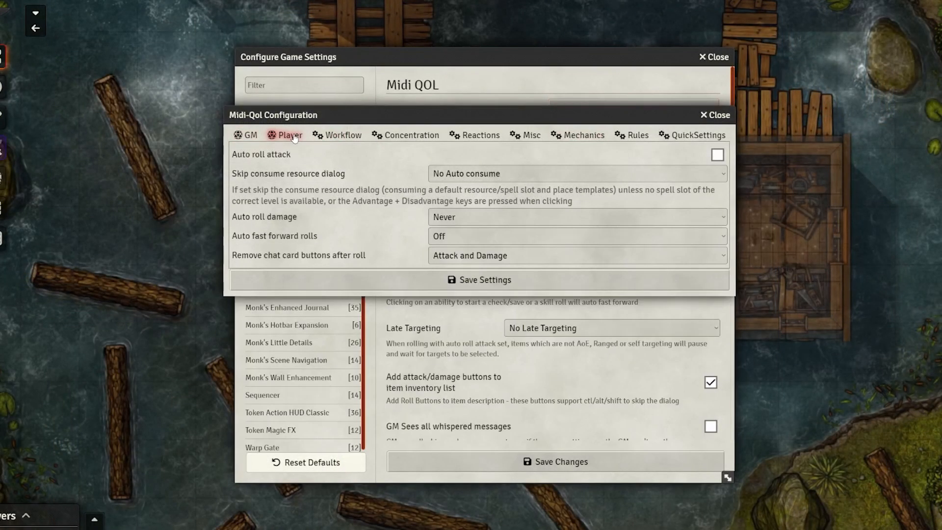
left_click(337, 137)
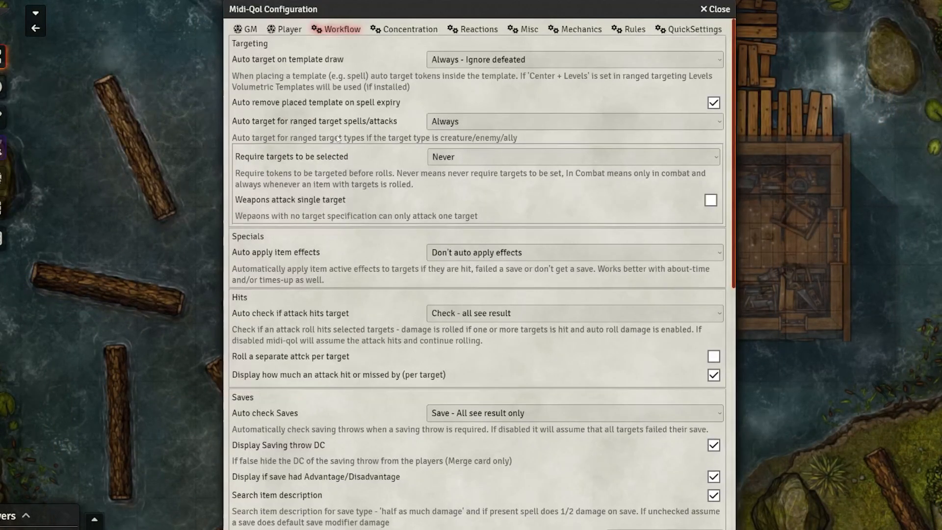
left_click(401, 31)
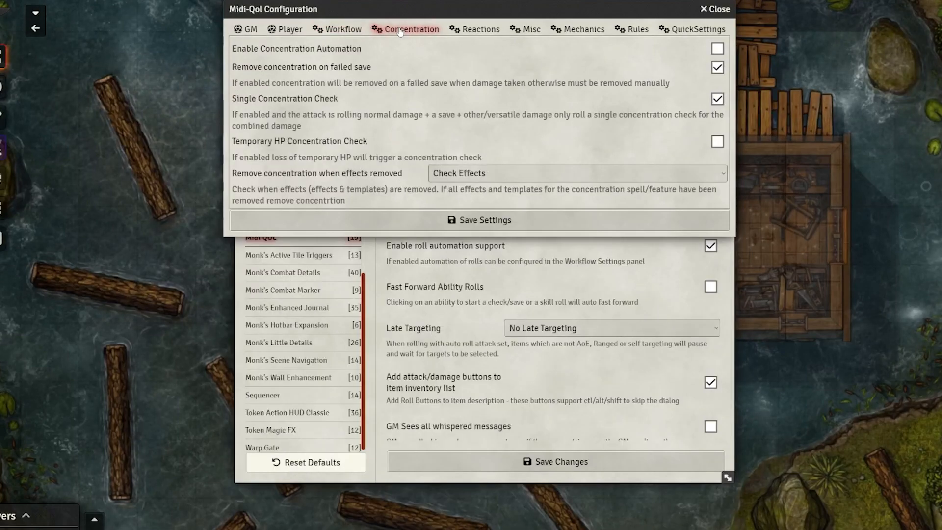
left_click(468, 31)
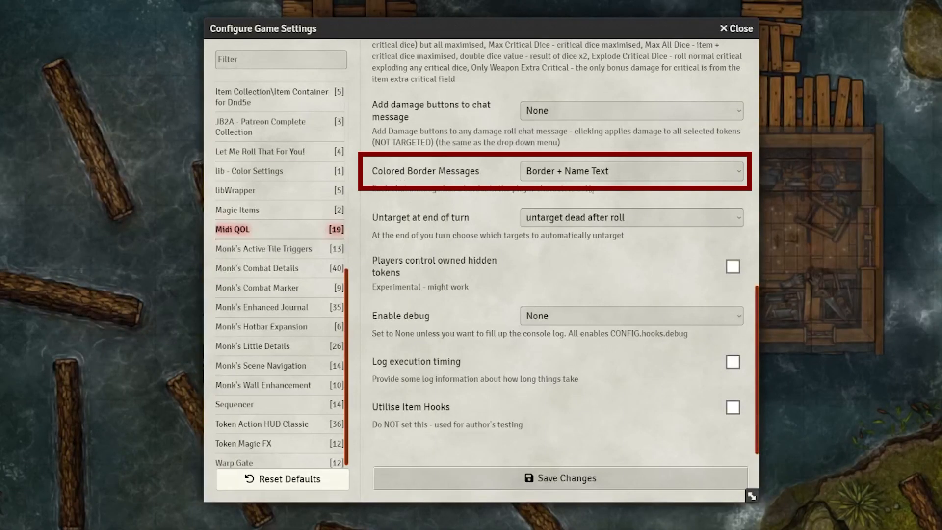
Review the Colored Border Messages options and keep Border + Name Text
left_click(591, 172)
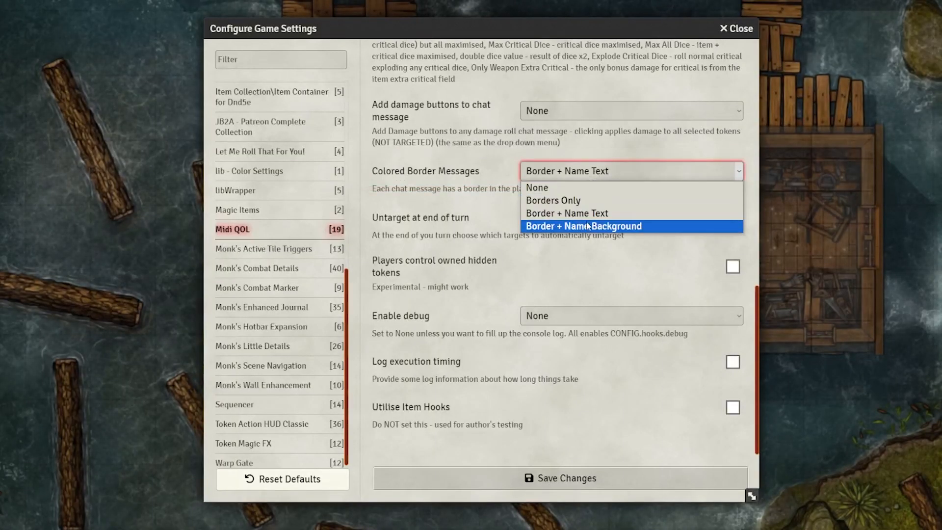
left_click(591, 180)
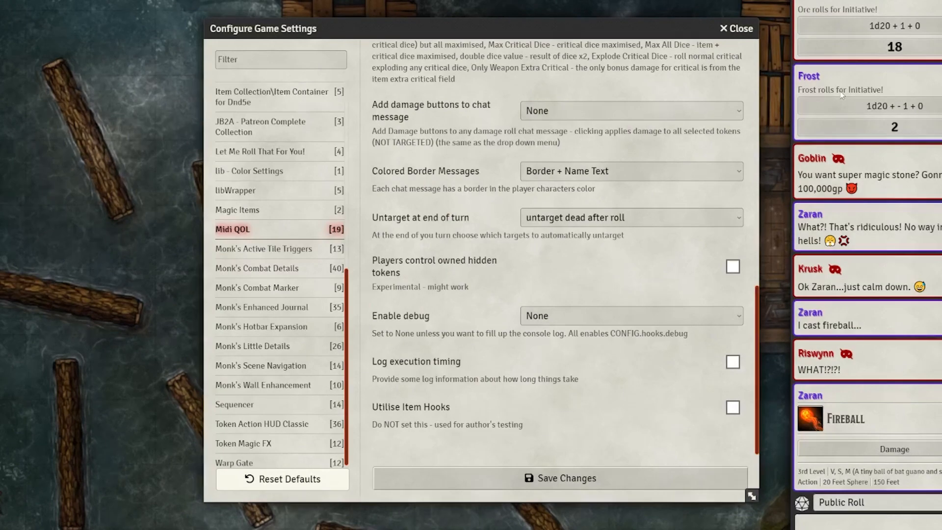
Open the Midi QOL workflow settings and keep the GM's Skip consume resource dialog at No Auto consume
left_click_drag(761, 300, 751, 41)
left_click(664, 86)
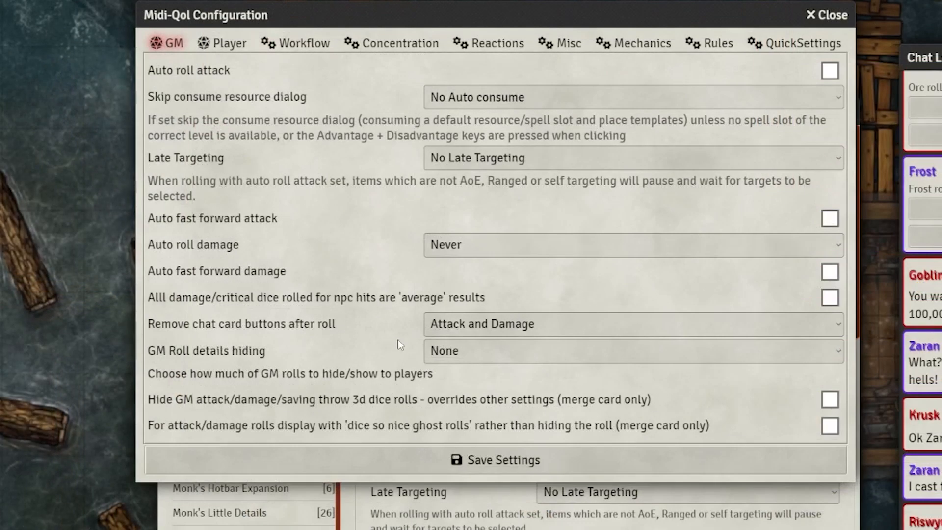
left_click(468, 100)
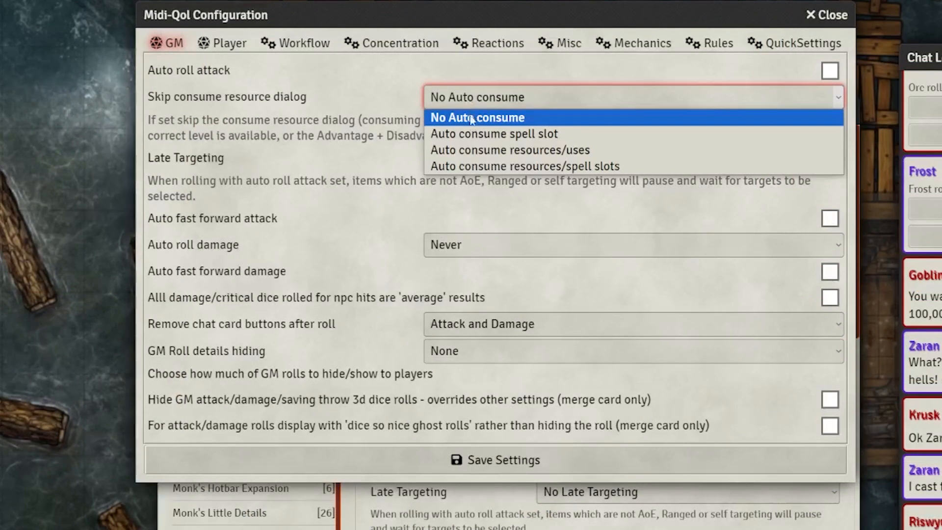
left_click(472, 118)
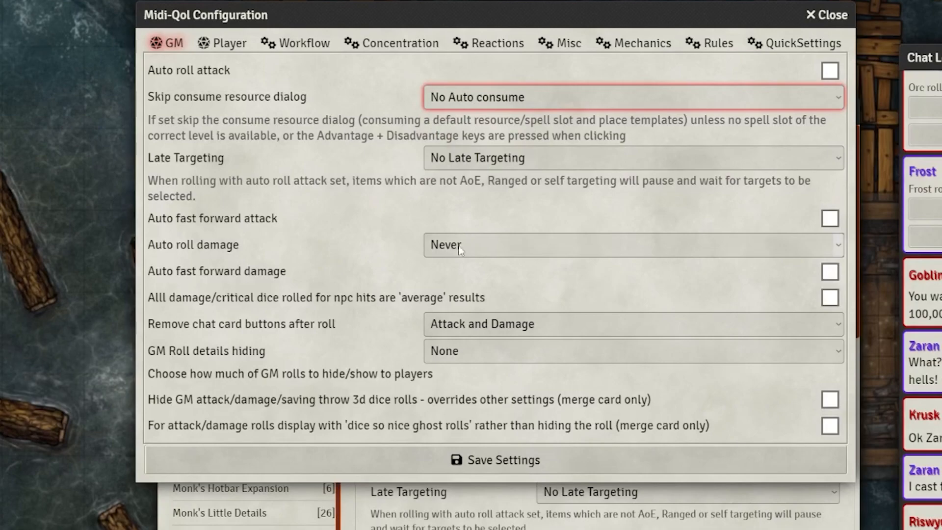
Set the GM's Auto roll damage to Always and show the choices for removing chat card buttons after a roll
left_click(460, 249)
left_click(459, 282)
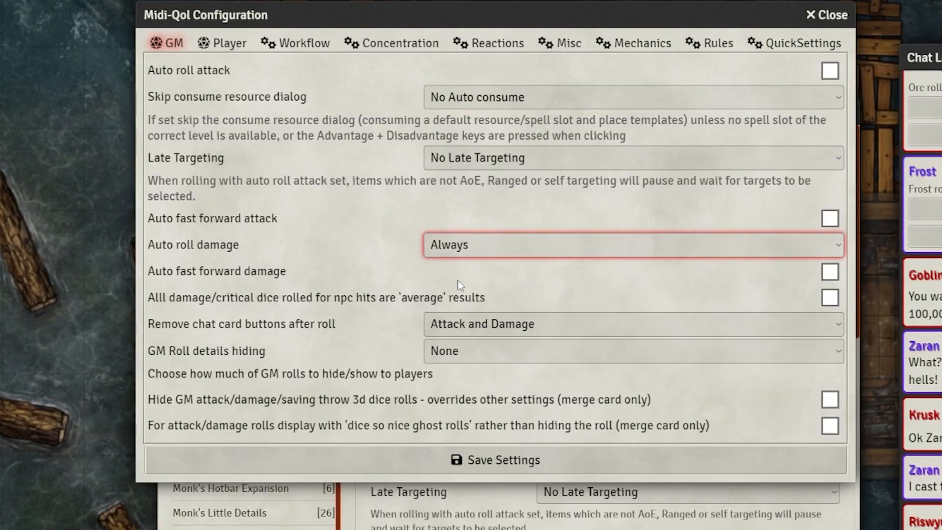
left_click(457, 325)
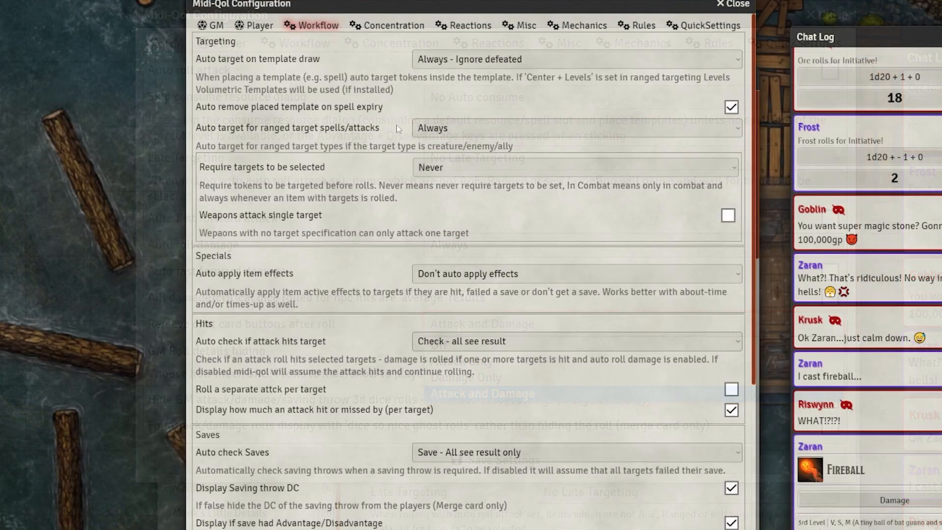
Keep Auto target on template draw at Always - Ignore defeated and place the 20 ft Fireball template over the enemies
left_click(450, 59)
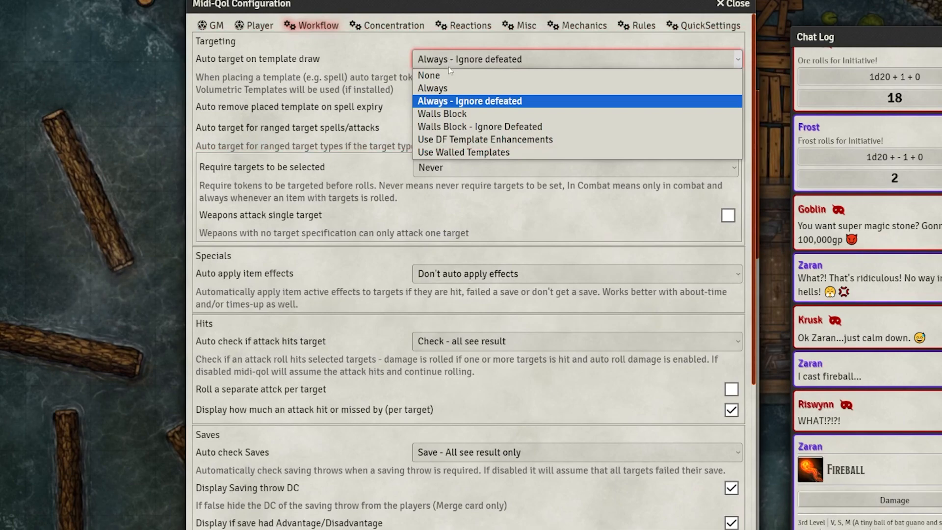
left_click(453, 105)
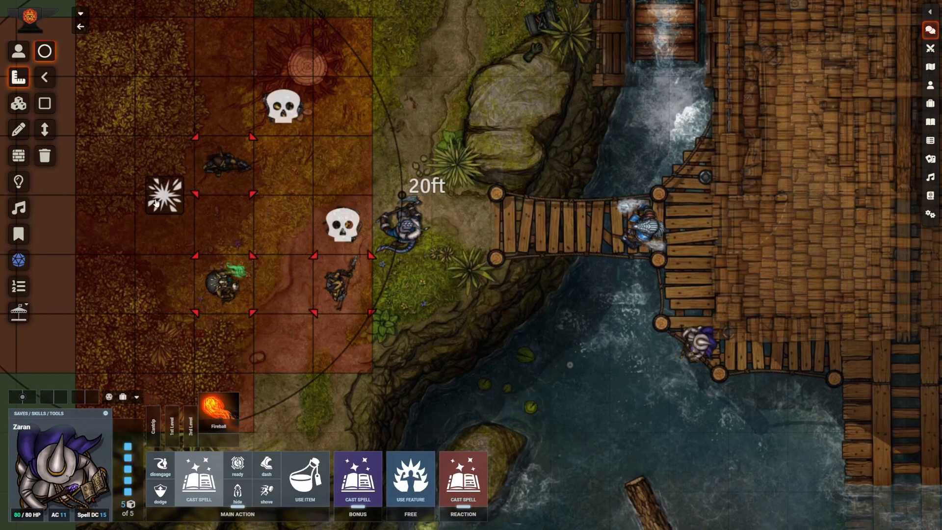
left_click(156, 203)
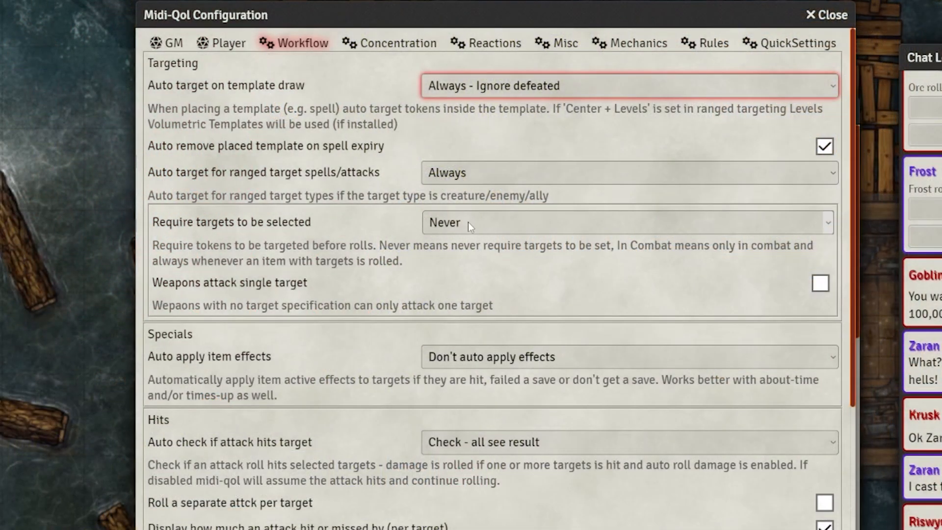
Set Require targets to be selected to In Combat and roll normal Longbow damage against the targeted goblin
left_click(468, 223)
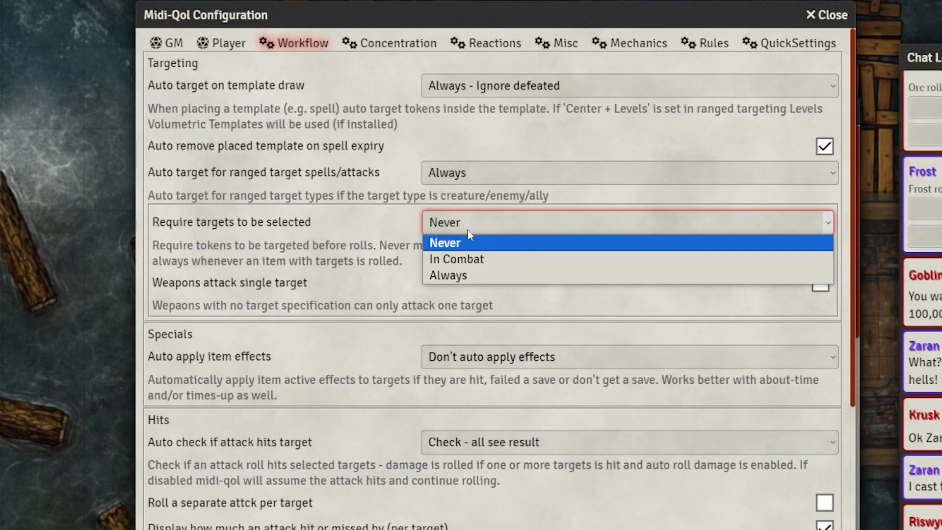
left_click(470, 259)
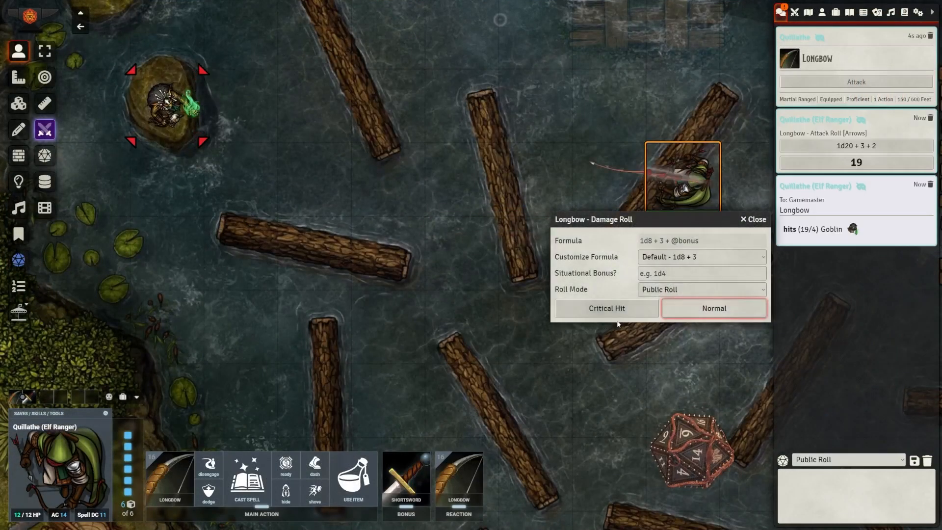
left_click(711, 312)
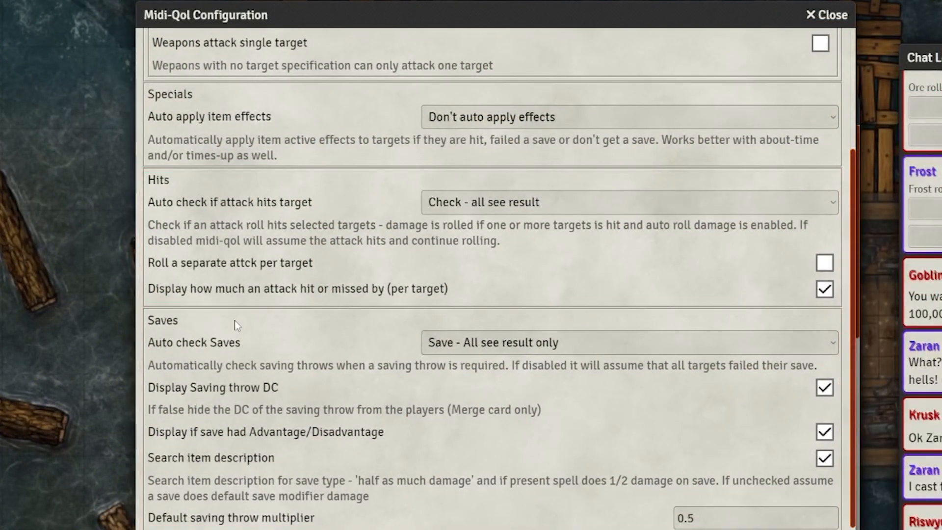
Review the options for automatically checking attack hits and set Auto check Saves to Save - only GM sees
left_click(457, 201)
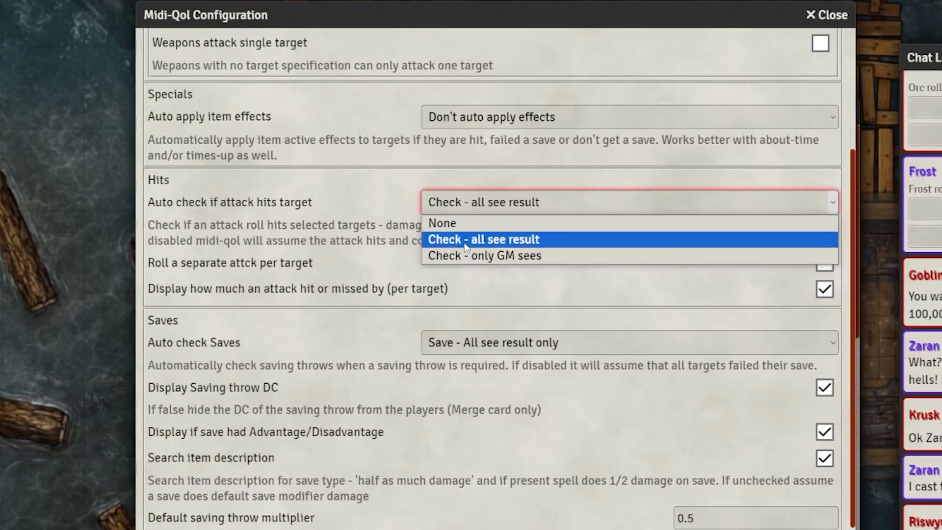
left_click(467, 192)
left_click(475, 341)
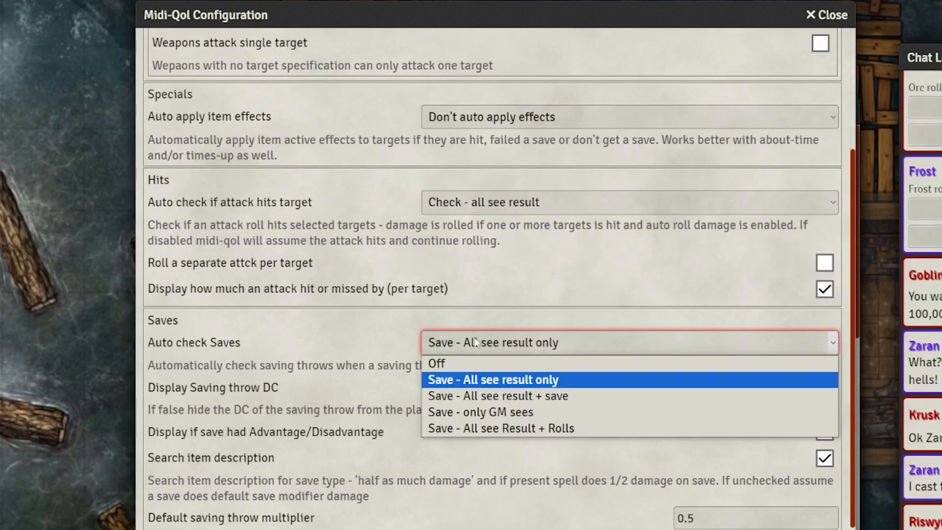
left_click(472, 416)
left_click(504, 205)
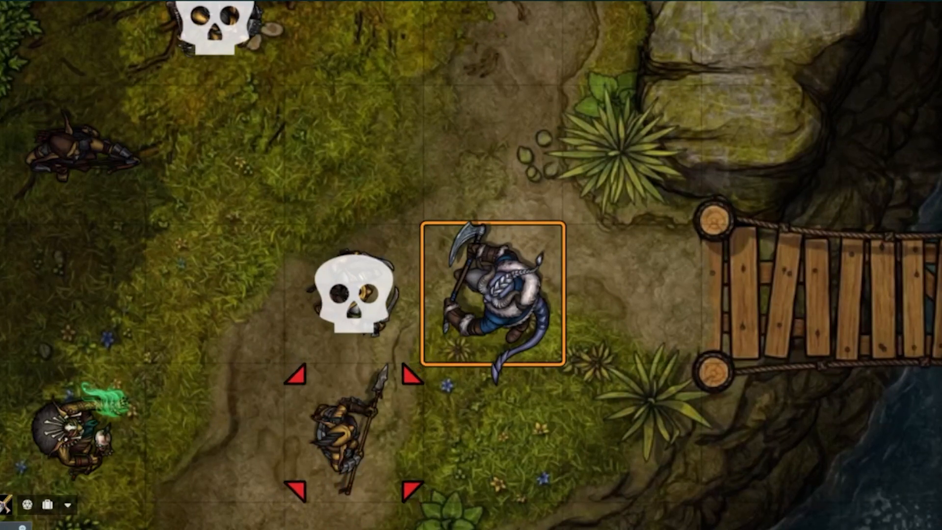
left_click(865, 418)
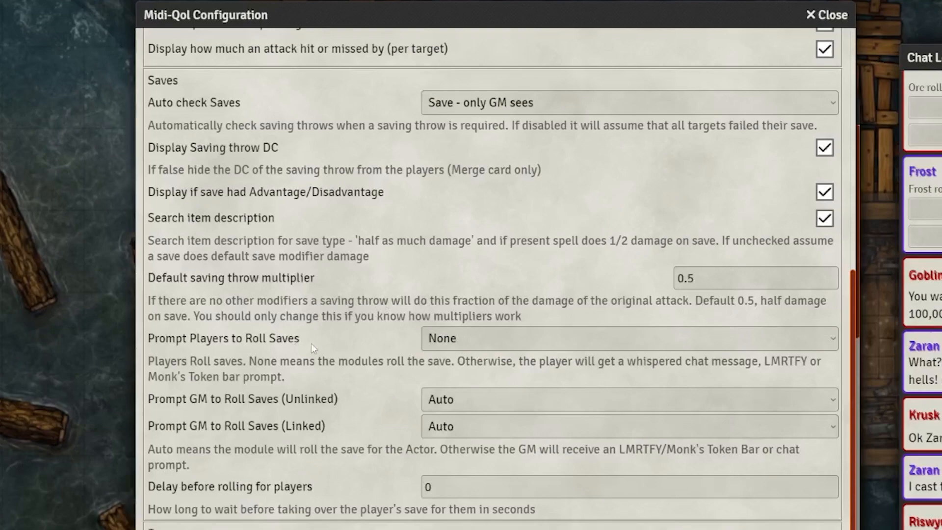
Set Prompt Players to Roll Saves to LMRTFY + Query
left_click(457, 337)
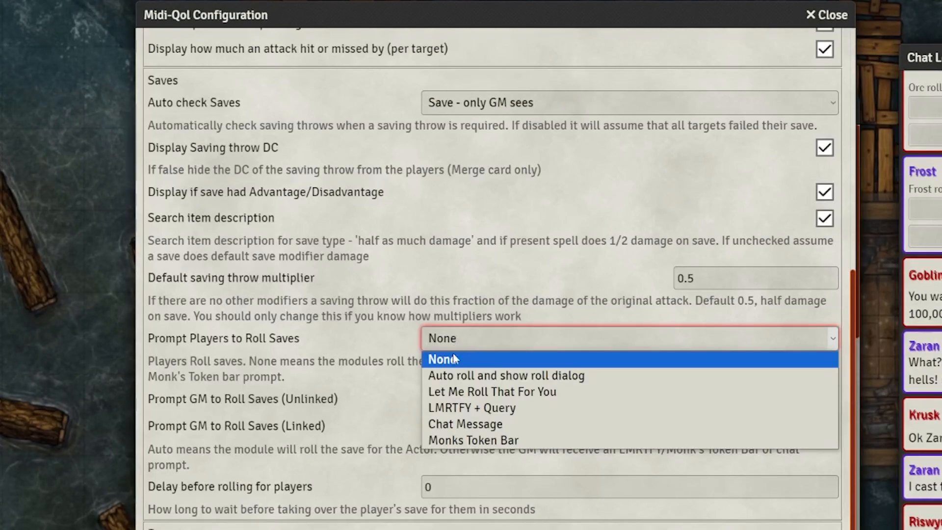
left_click(455, 408)
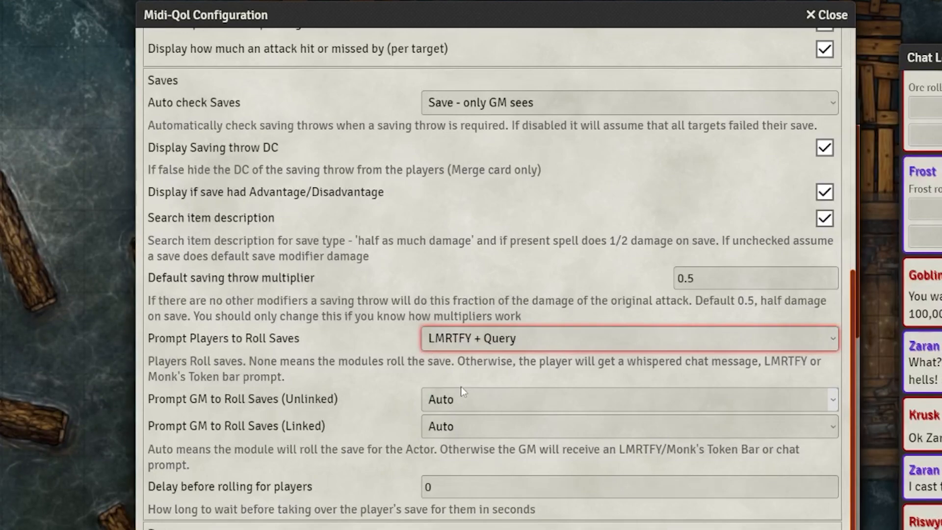
scroll(498, 372, "down", 4)
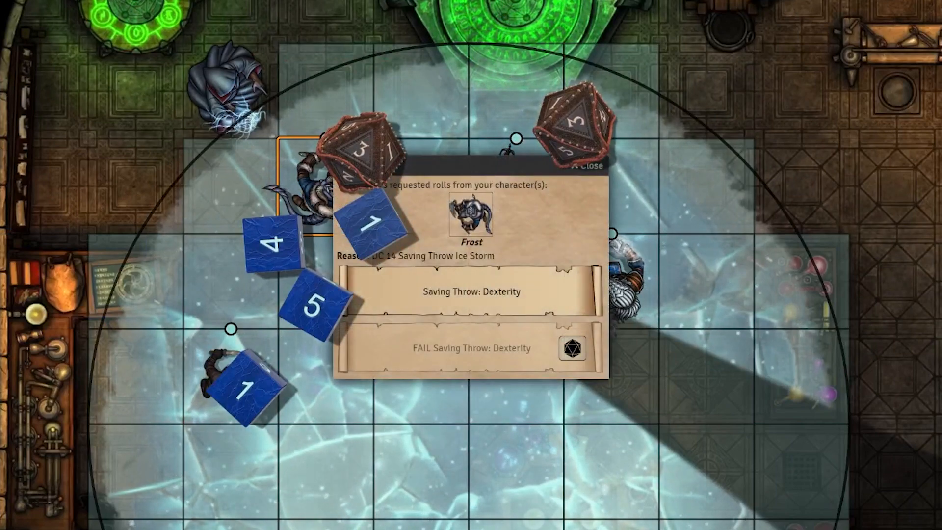
Roll the requested DC 14 Dexterity saving throw against Ice Storm as a normal roll
left_click(485, 290)
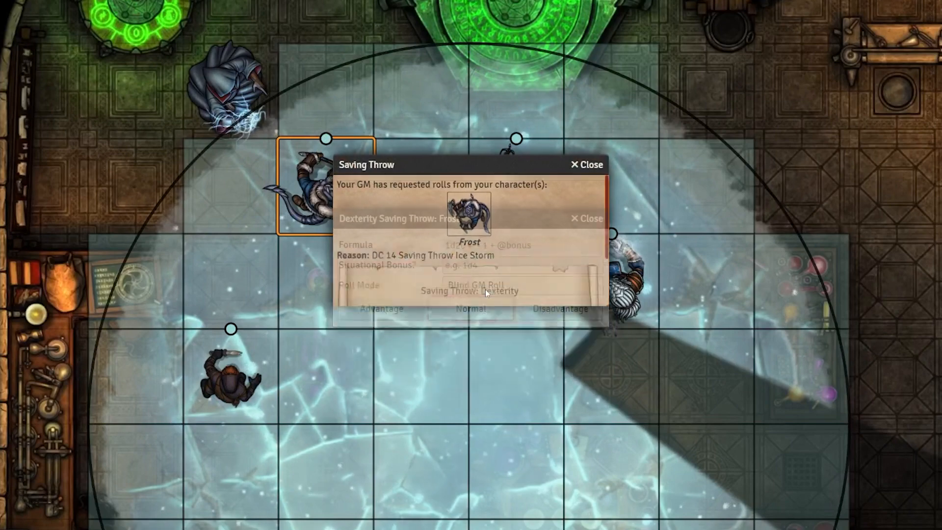
key("Return")
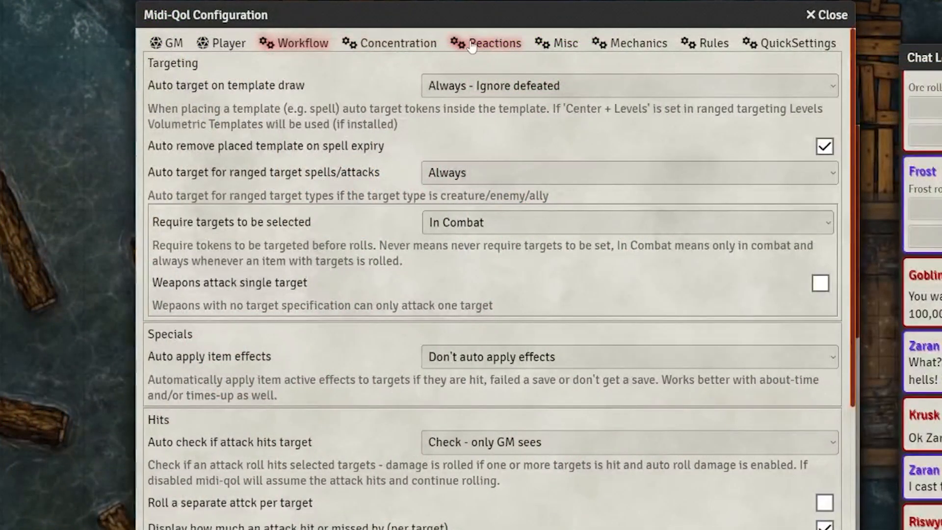
Review the Midi QOL reaction settings, examining the options for checking player and NPC/GM reactions and for enforcing reactions
left_click(471, 45)
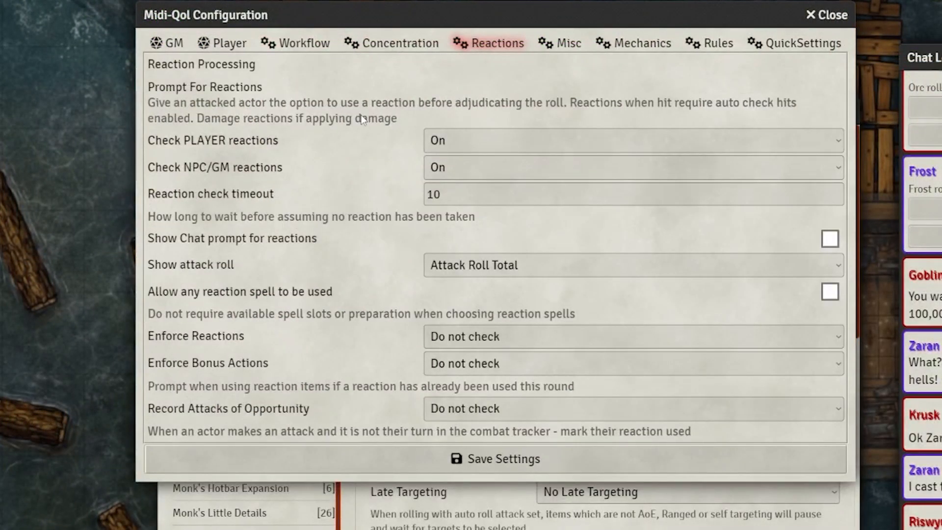
left_click(447, 140)
left_click(448, 139)
left_click(457, 167)
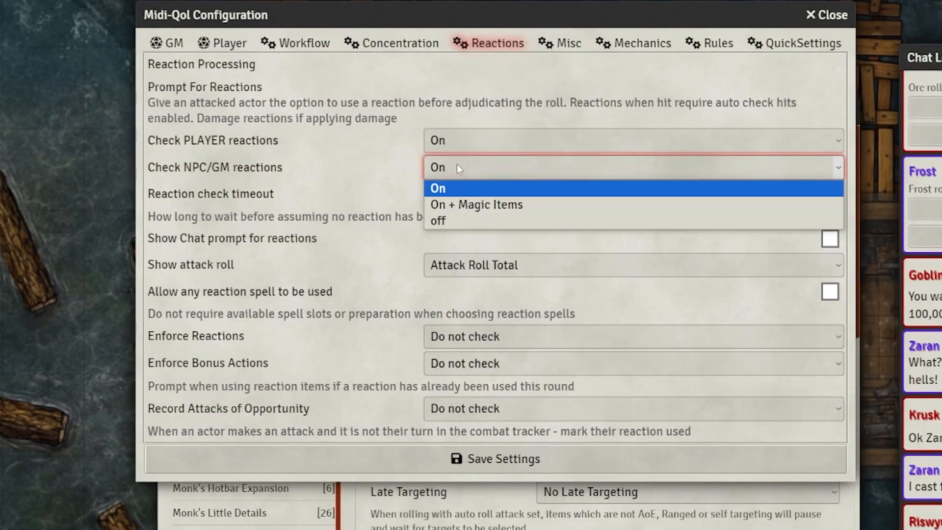
left_click(457, 167)
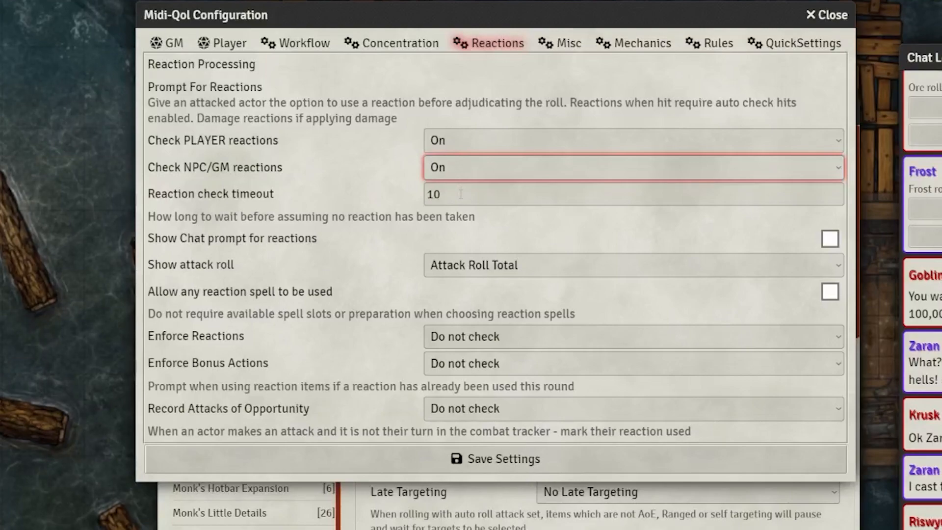
left_click(479, 340)
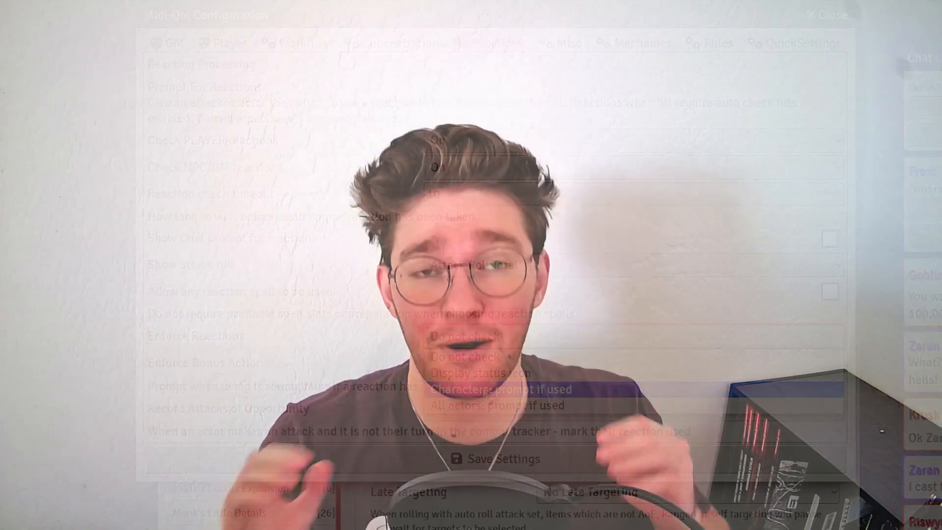